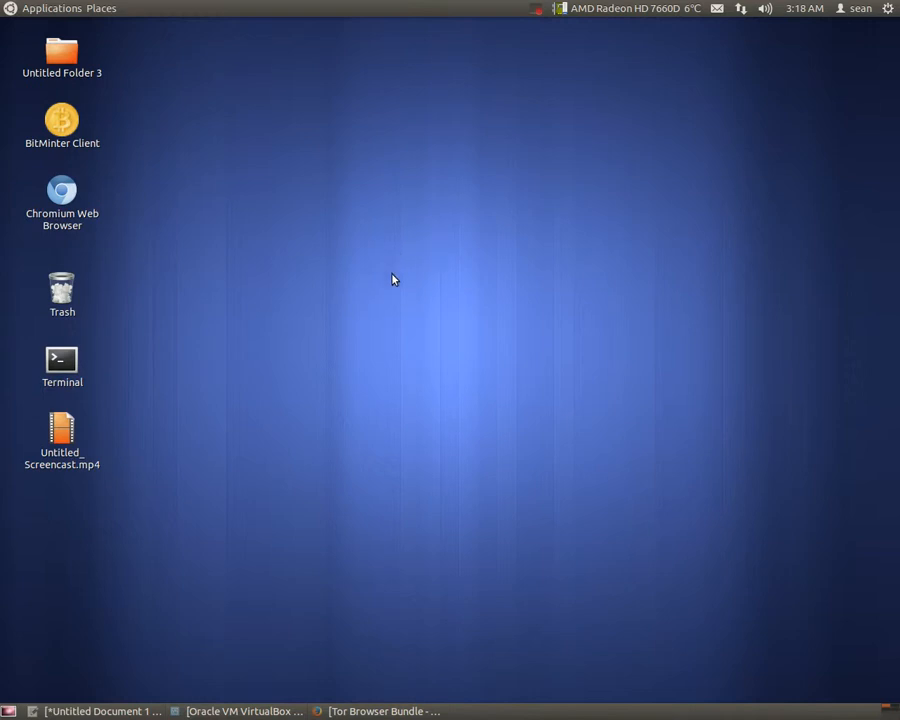
Step: Bring the Firefox window with the Tor Browser Bundle page to the front via Alt+Tab
key("alt+Tab")
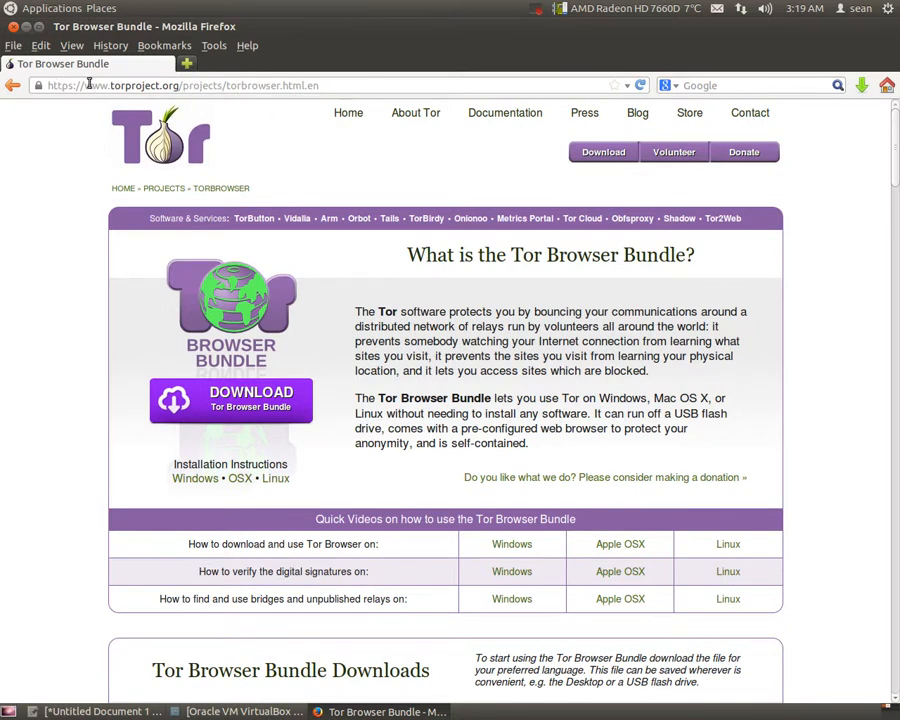
scroll(306, 157, "down", 1)
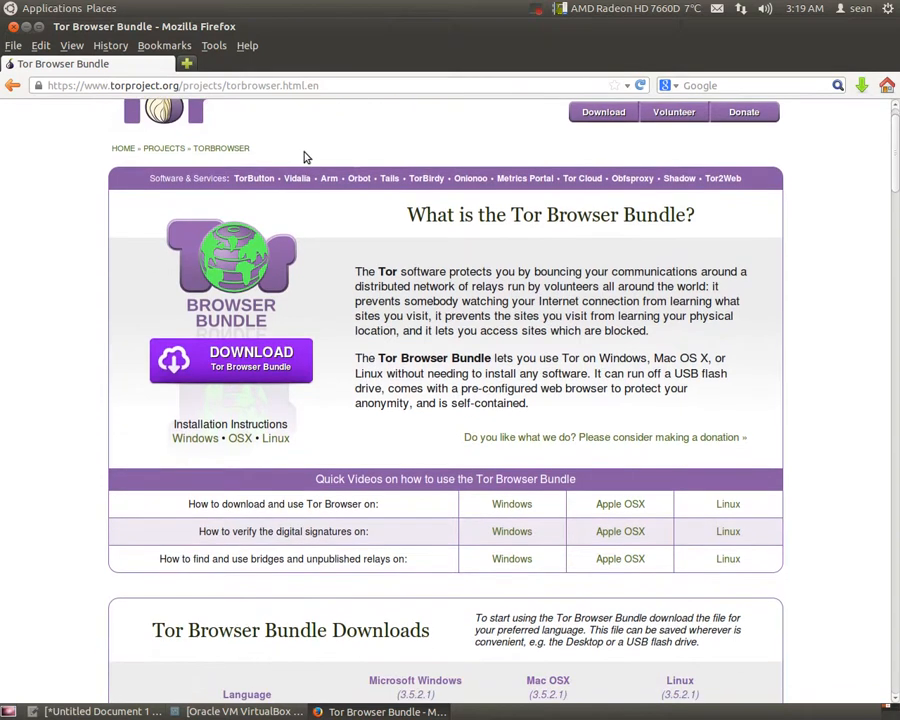
scroll(306, 157, "down", 3)
scroll(172, 205, "up", 2)
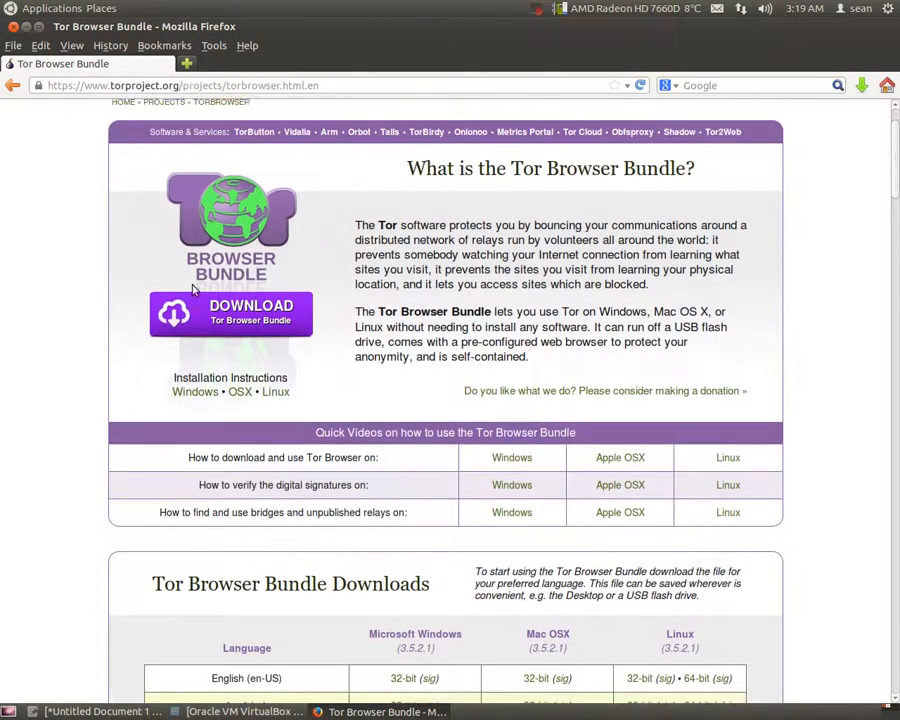
scroll(193, 289, "up", 3)
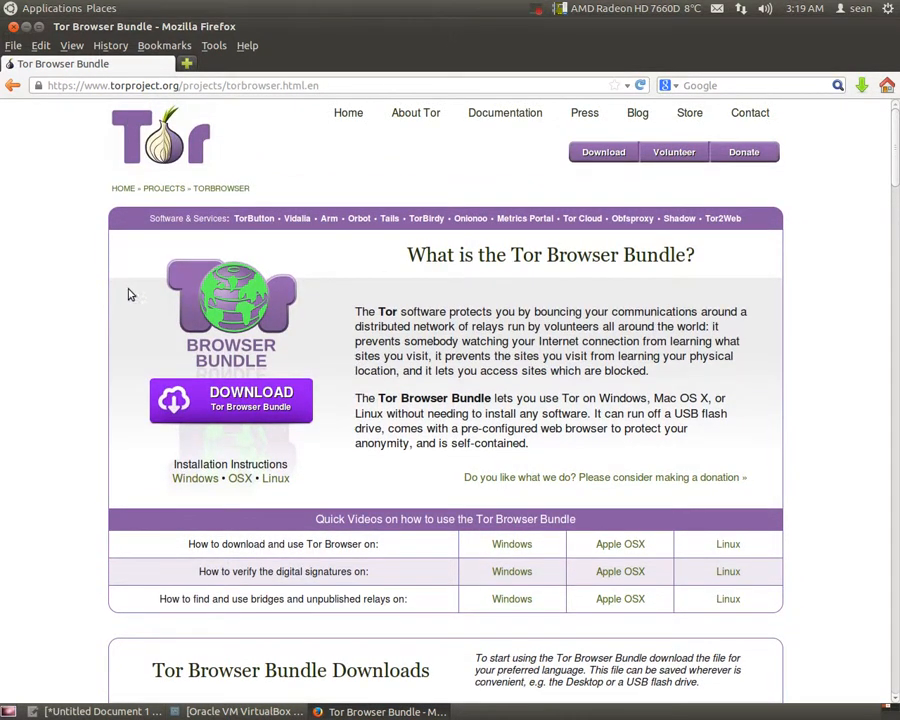
scroll(87, 294, "down", 5)
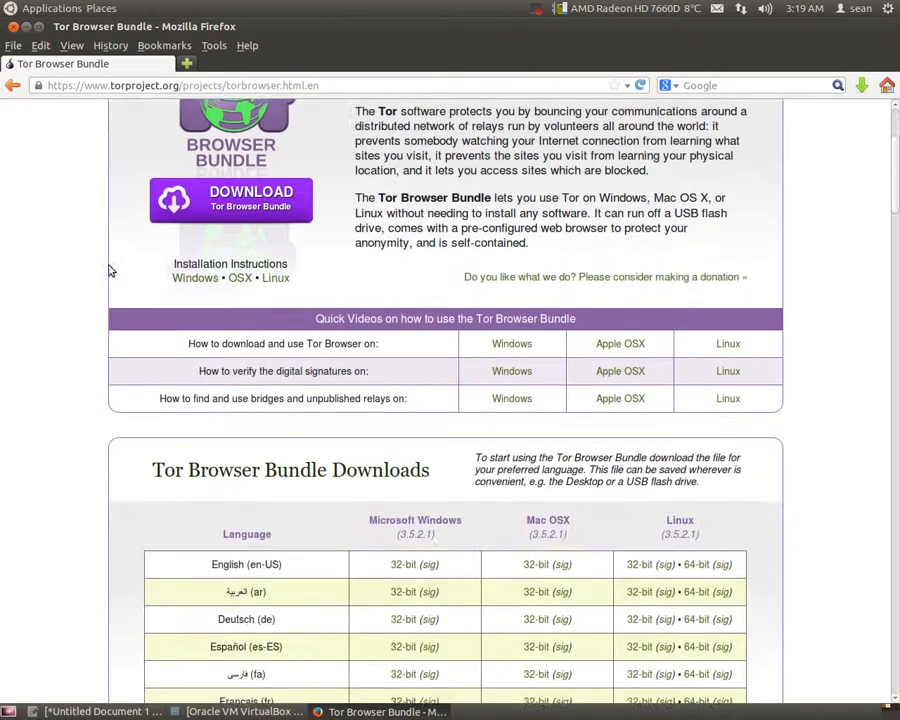
scroll(87, 294, "down", 3)
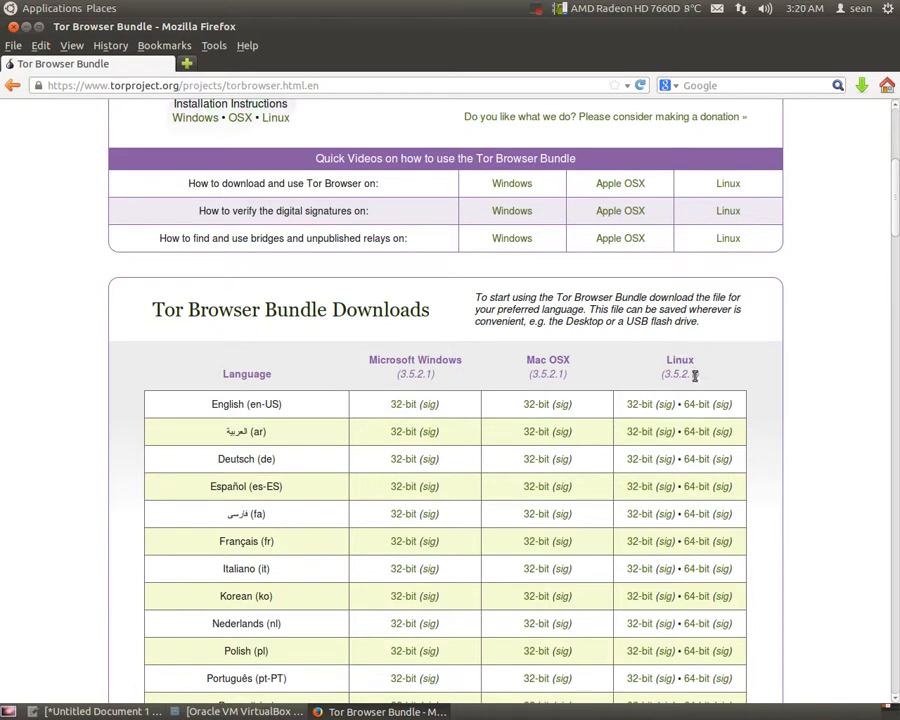
Step: Start the Linux 64-bit en-US bundle download and save the file to disk
left_click(697, 404)
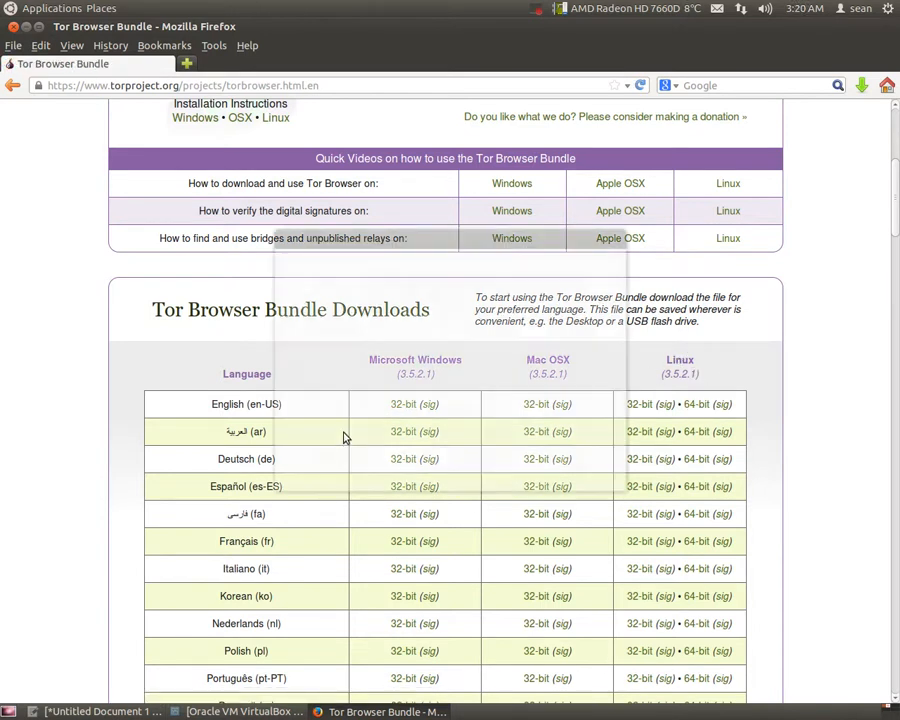
left_click(310, 379)
left_click(583, 450)
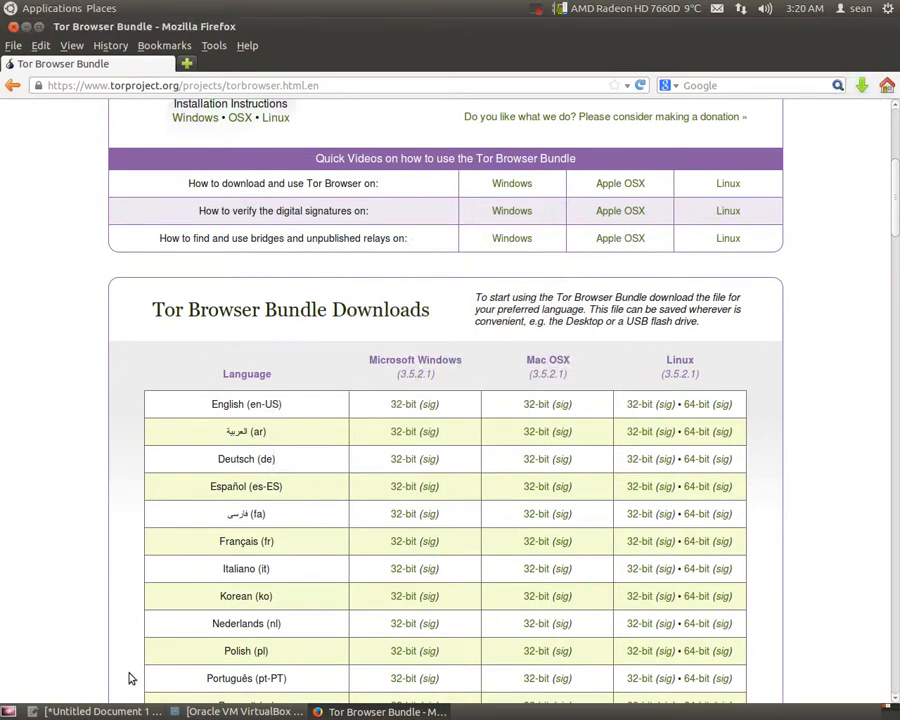
Step: Extract the tor-browser tar.xz archive in Downloads using Extract Here
left_click(101, 8)
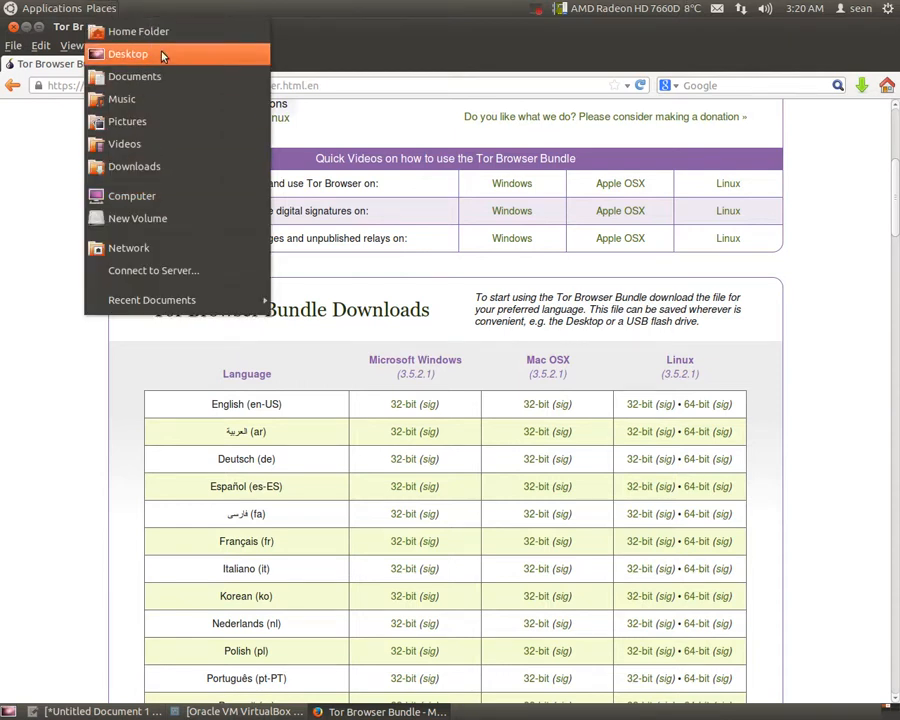
left_click(160, 166)
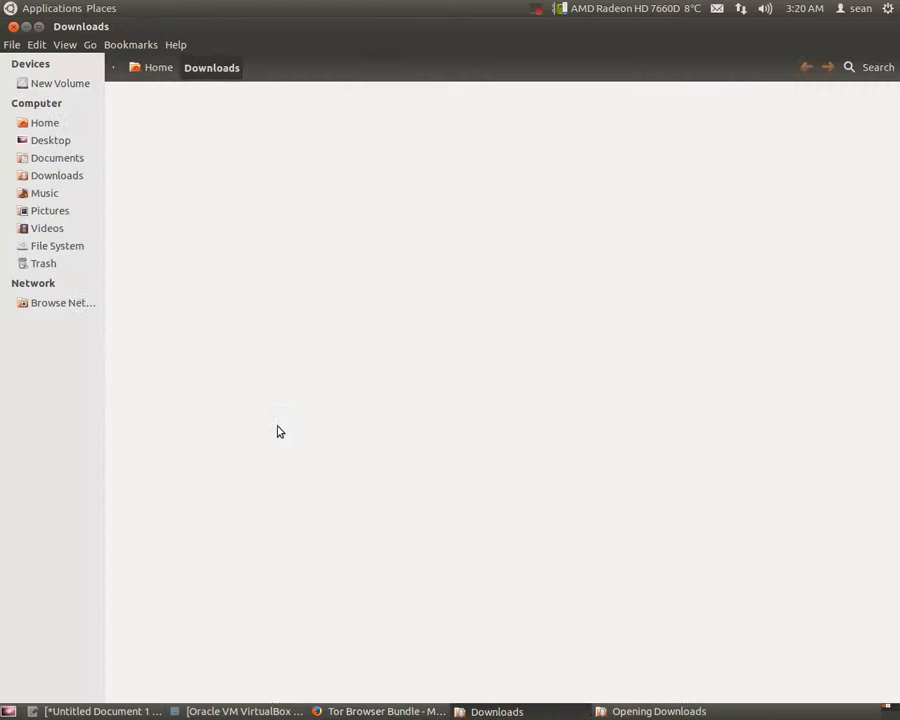
right_click(820, 285)
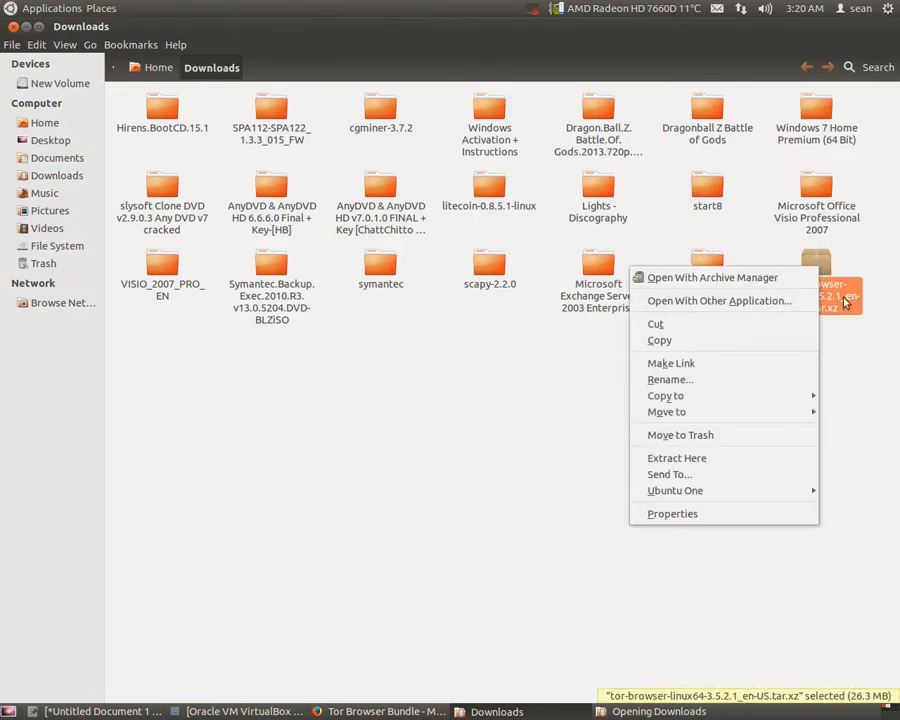
key("Escape")
right_click(832, 268)
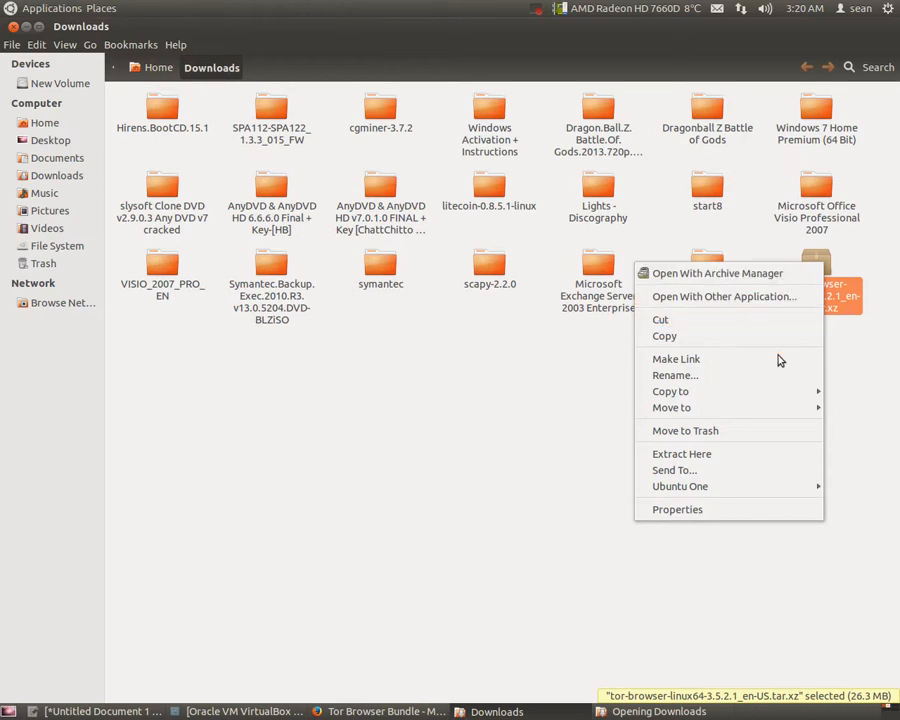
left_click(744, 461)
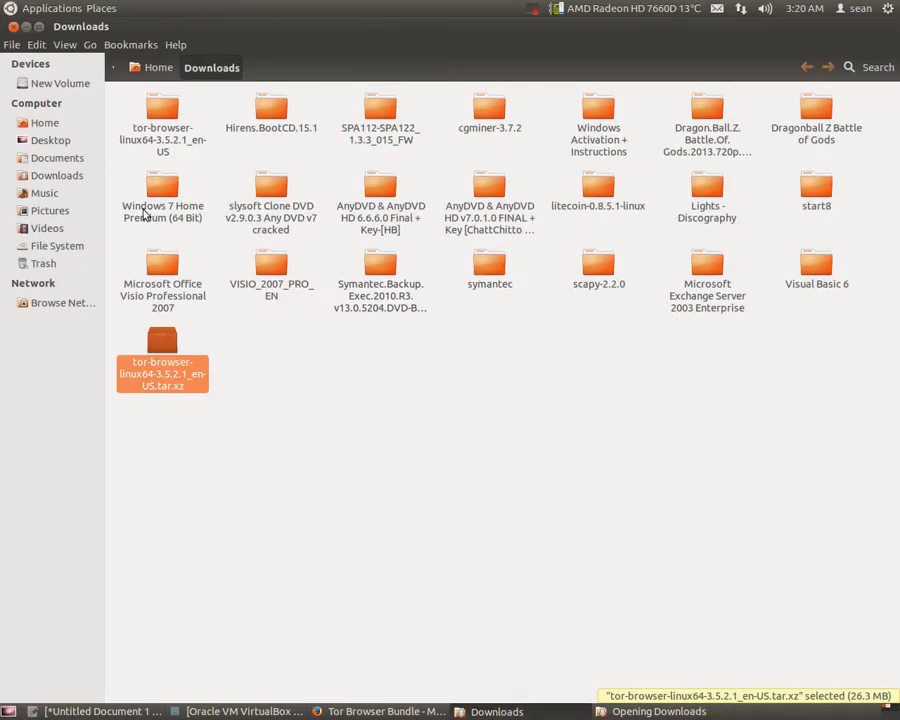
Step: Close the Downloads window and minimize Firefox to show the desktop
left_click(17, 27)
left_click(17, 27)
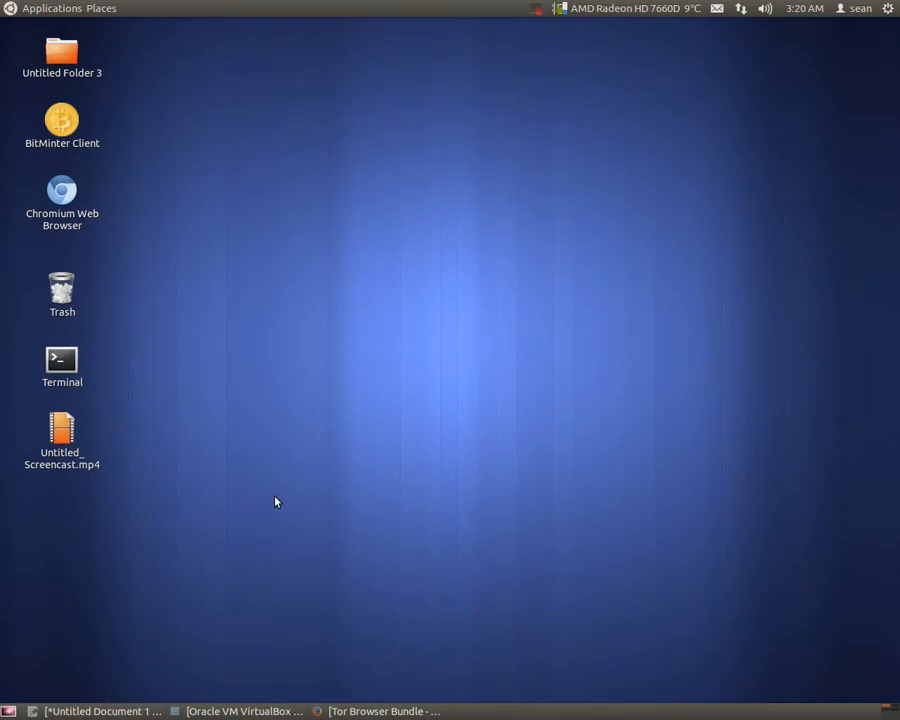
Step: In a new terminal, change into Downloads/tor-browser_en-US using Tab completion
key("ctrl+alt+t")
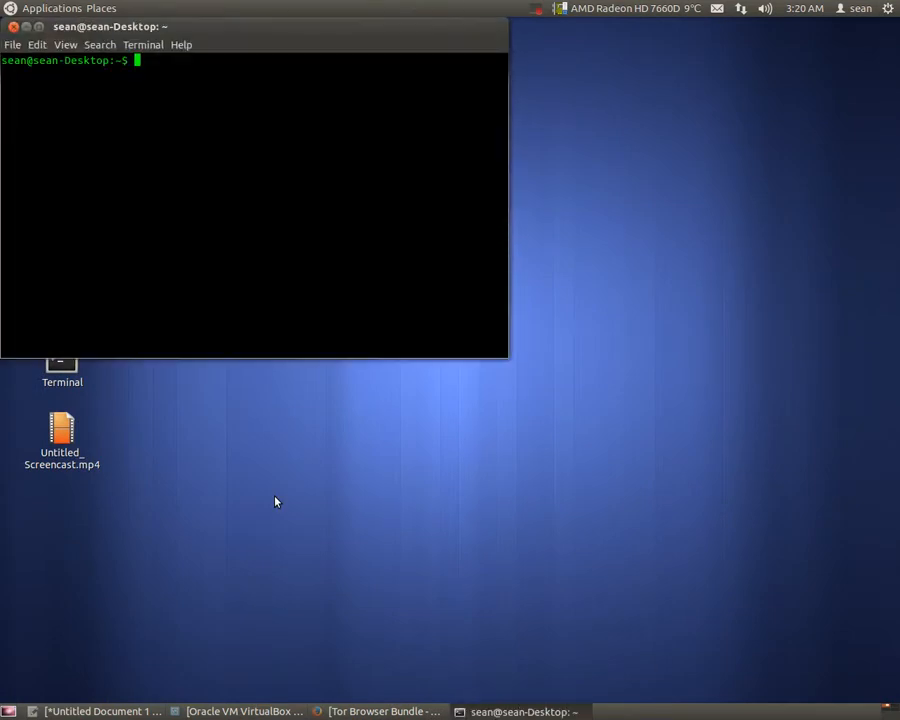
type("cd D")
type("ow")
key("Tab")
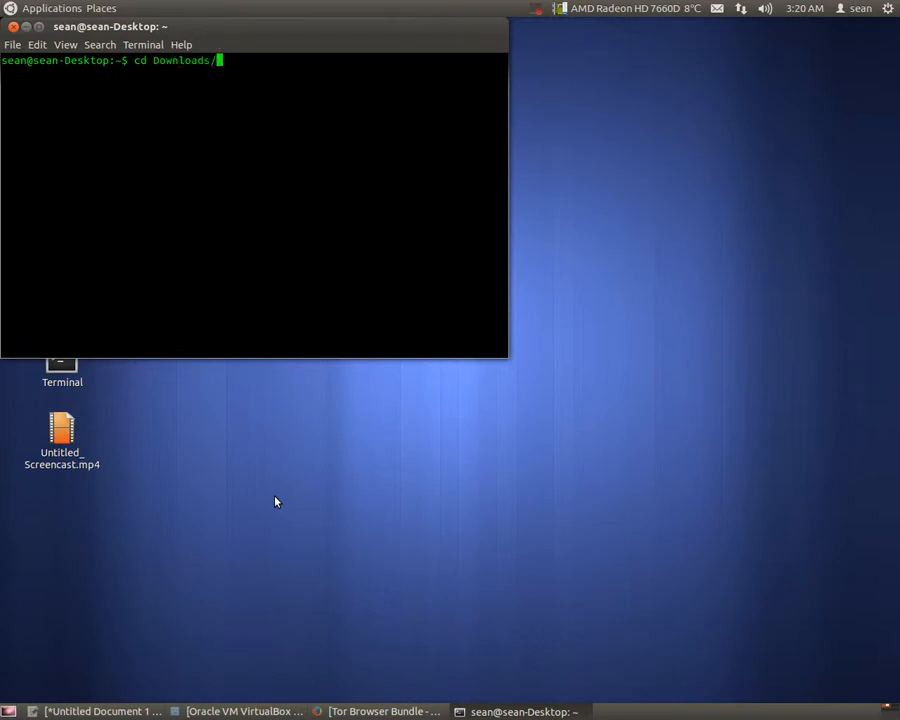
key("Return")
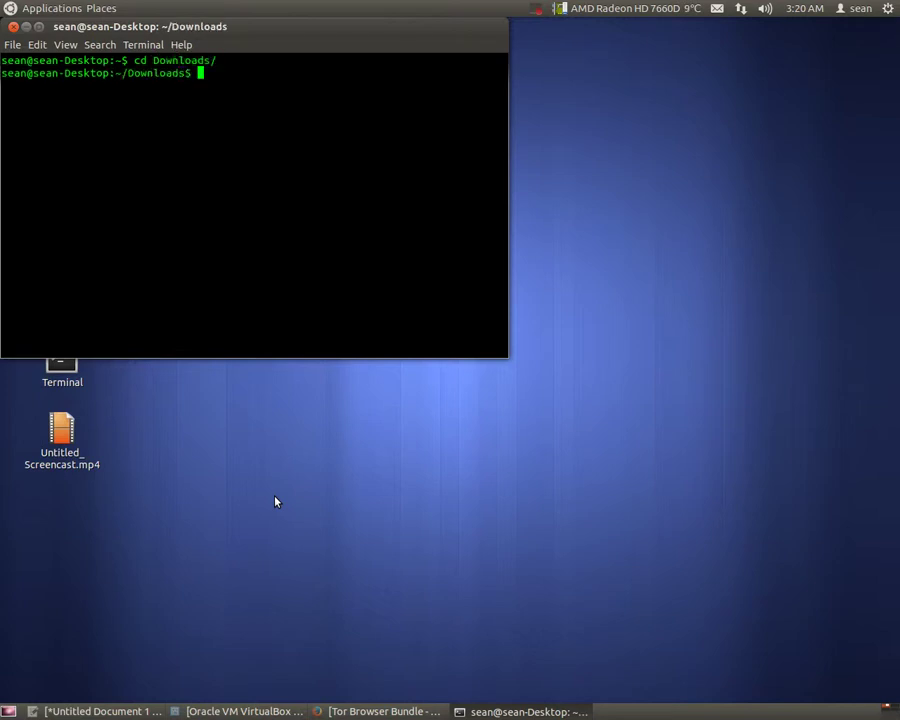
type("cd t")
key("Tab")
key("Return")
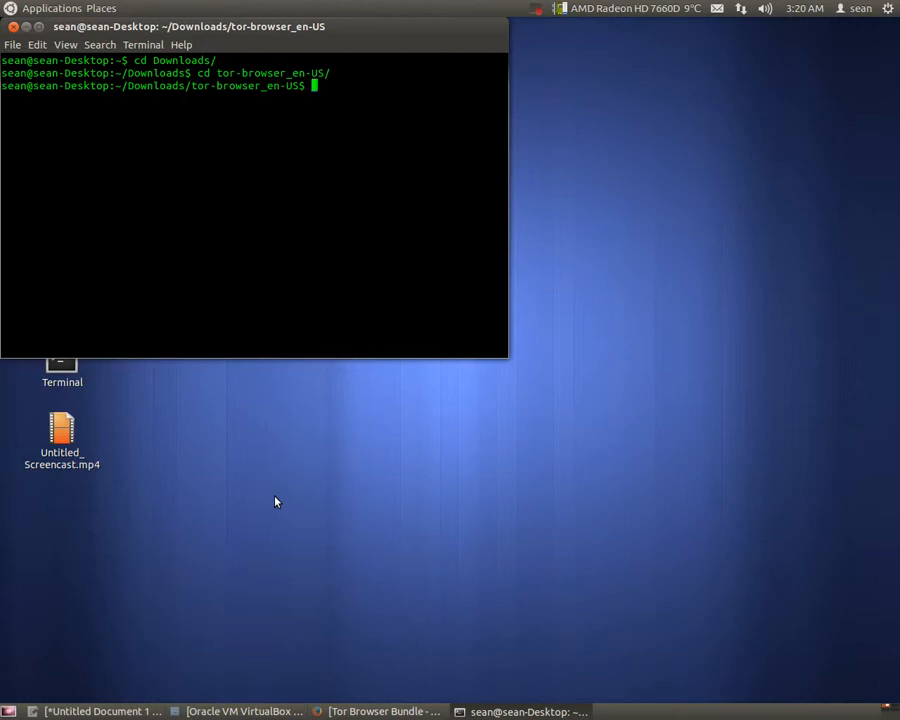
type("./")
type("sta")
Step: Run the ./start-tor-browser script to bring up Tor Network Settings
key("Tab")
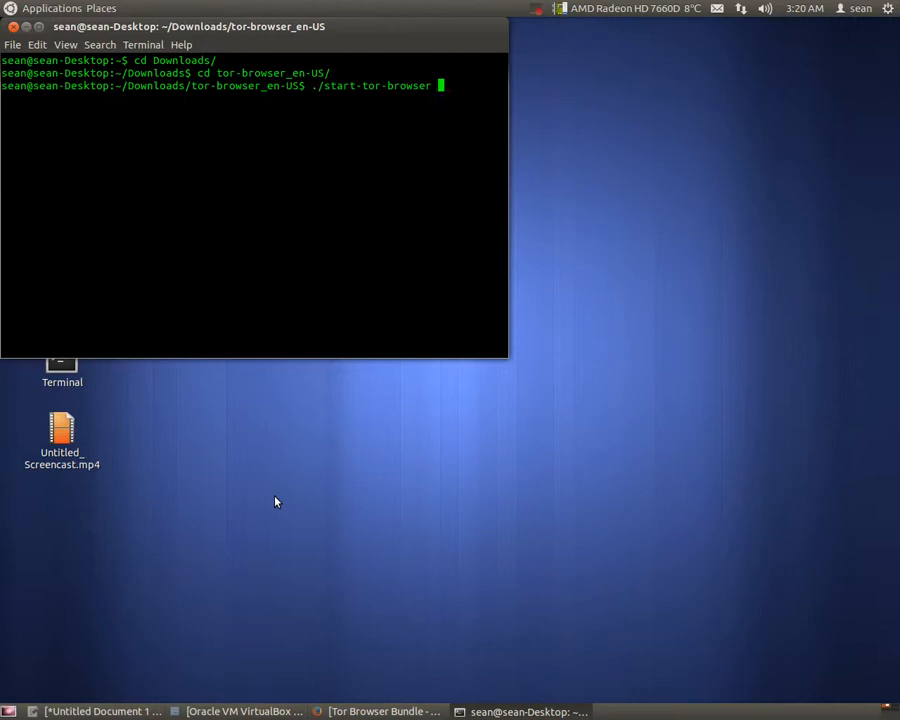
key("Return")
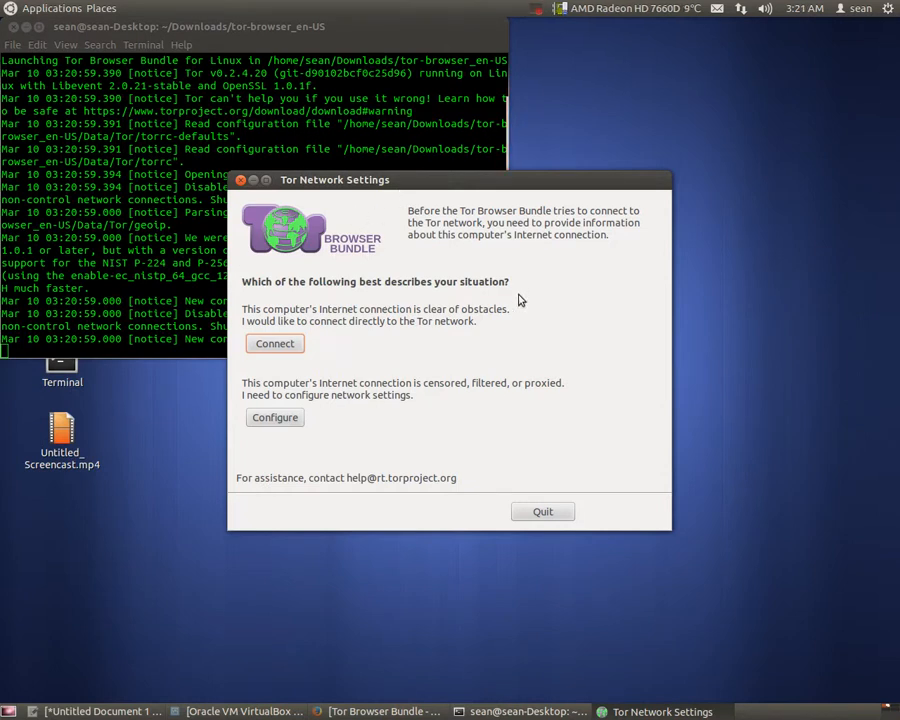
Step: Connect directly to the Tor network and maximize the Tor Browser window
left_click(281, 349)
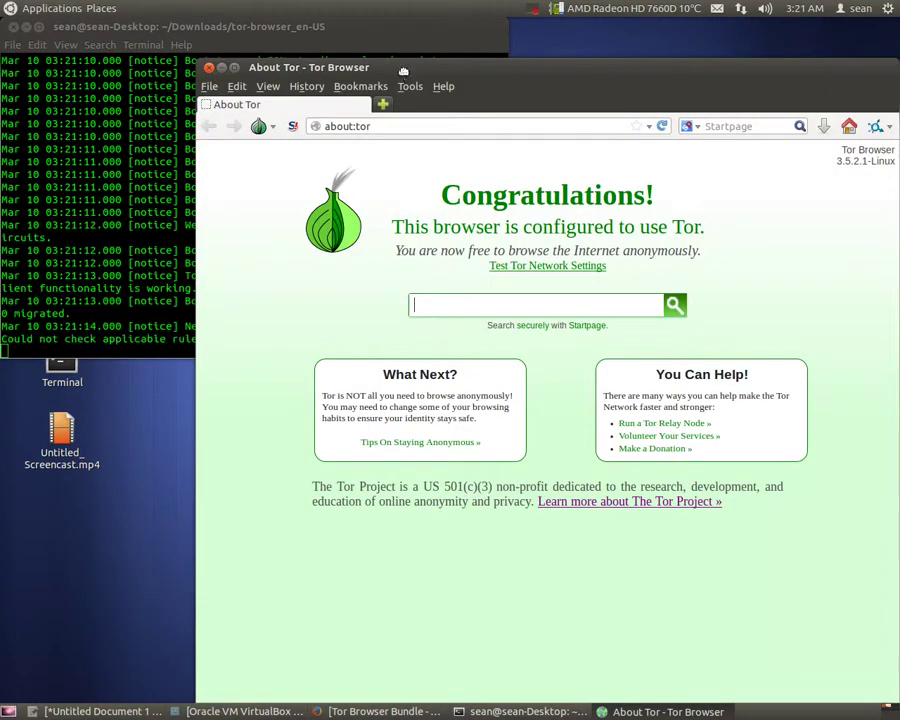
double_click(285, 66)
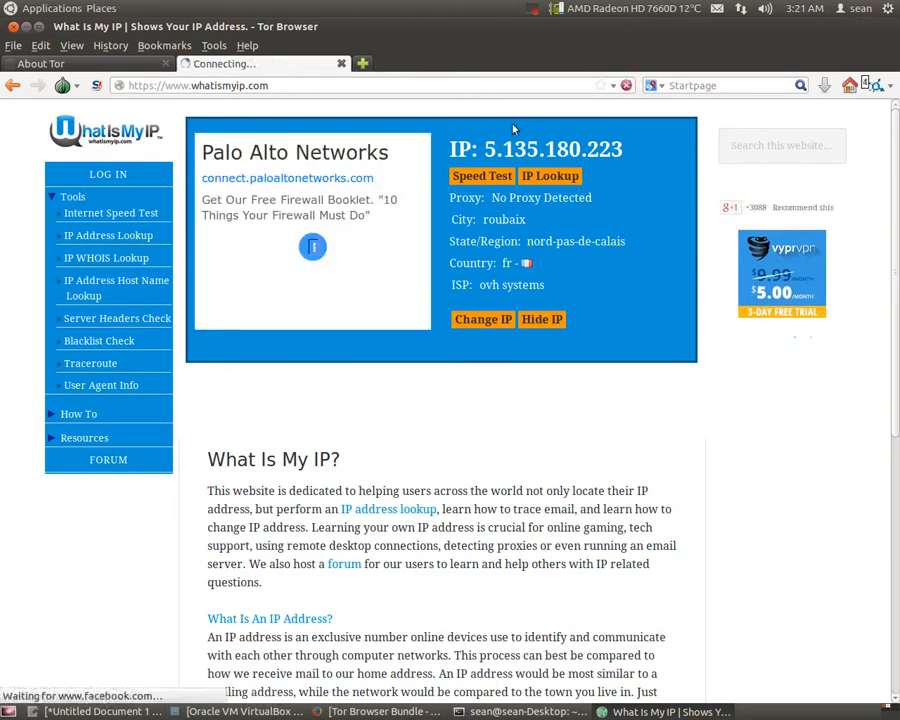
Step: Highlight the reported IP 5.135.180.223 (France), briefly revealing the terminal behind the browser
left_click_drag(485, 149, 648, 156)
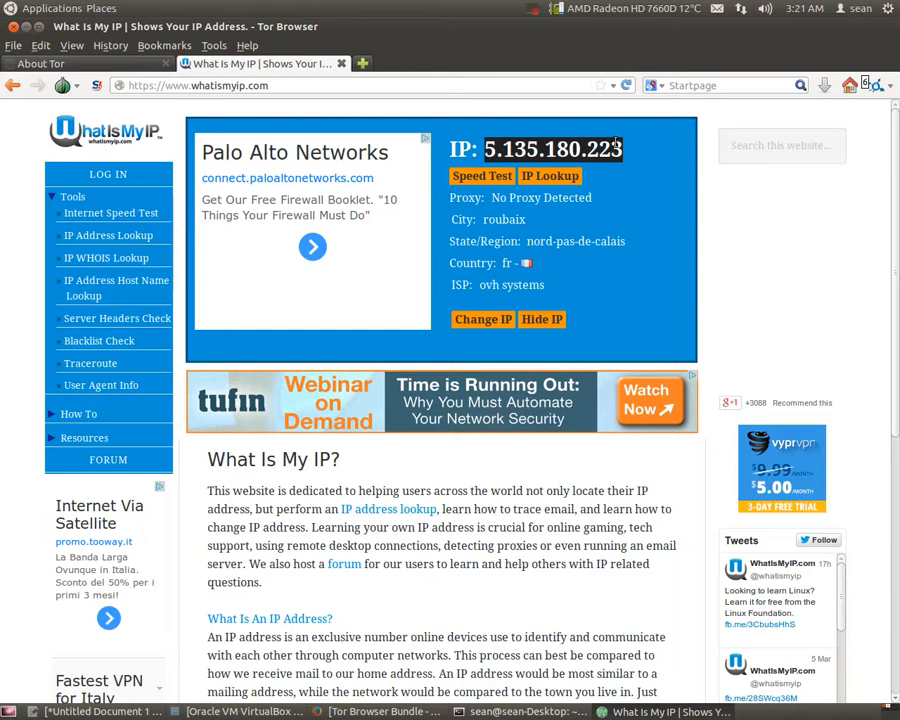
left_click(50, 8)
mouse_move(60, 31)
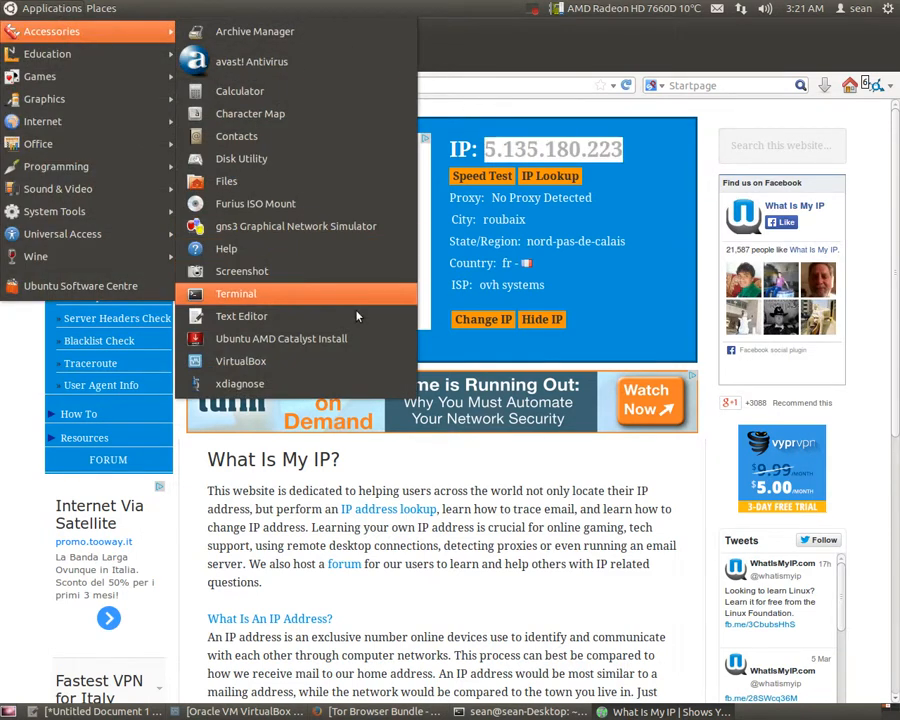
left_click(520, 220)
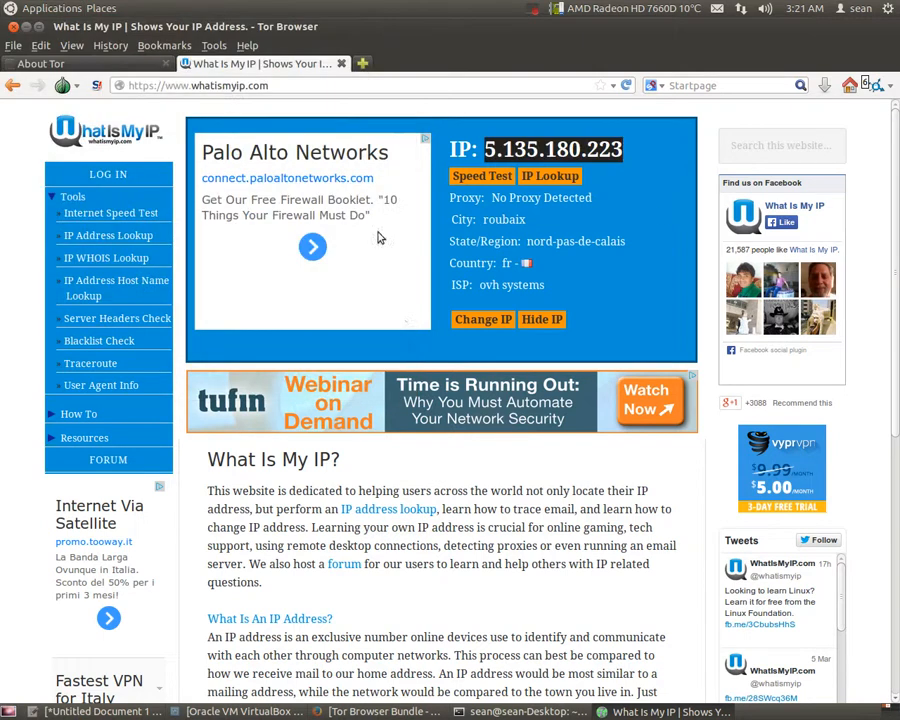
double_click(465, 28)
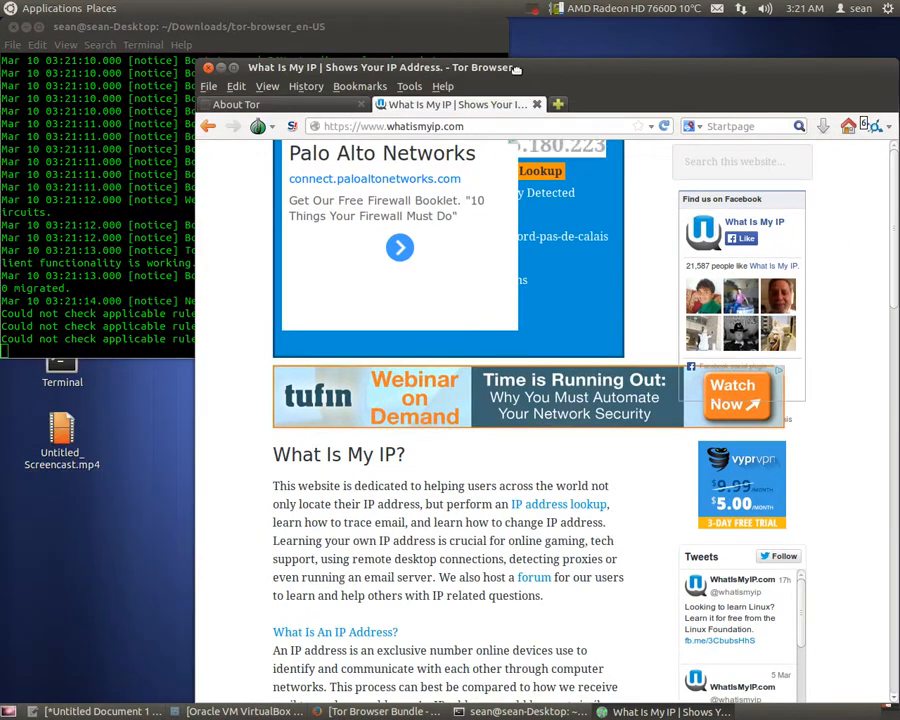
double_click(491, 70)
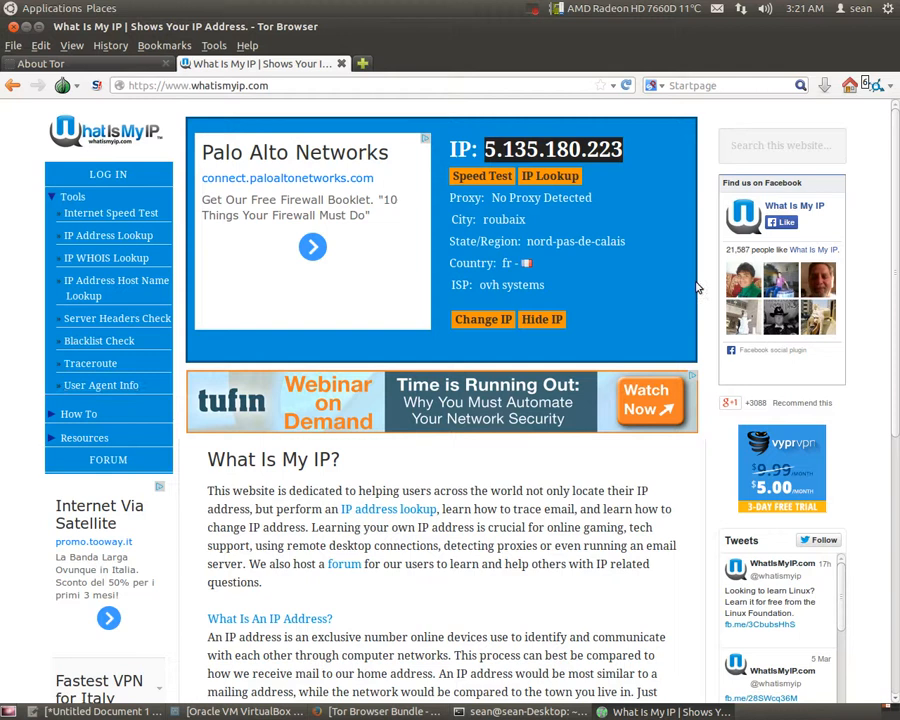
scroll(66, 201, "down", 3)
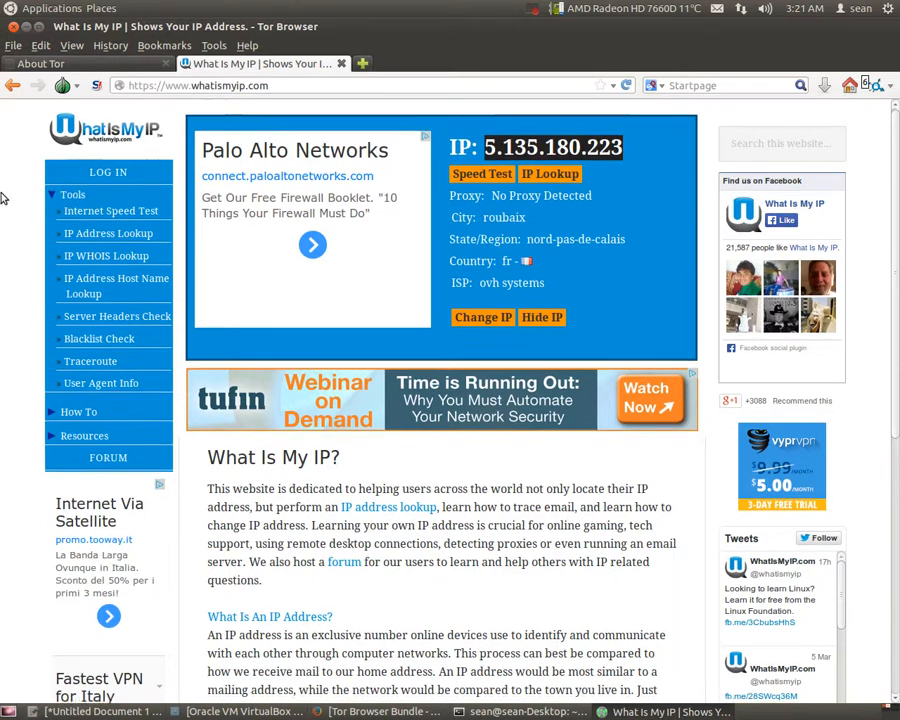
scroll(150, 250, "down", 3)
scroll(200, 280, "up", 3)
scroll(296, 297, "up", 2)
scroll(296, 297, "up", 1)
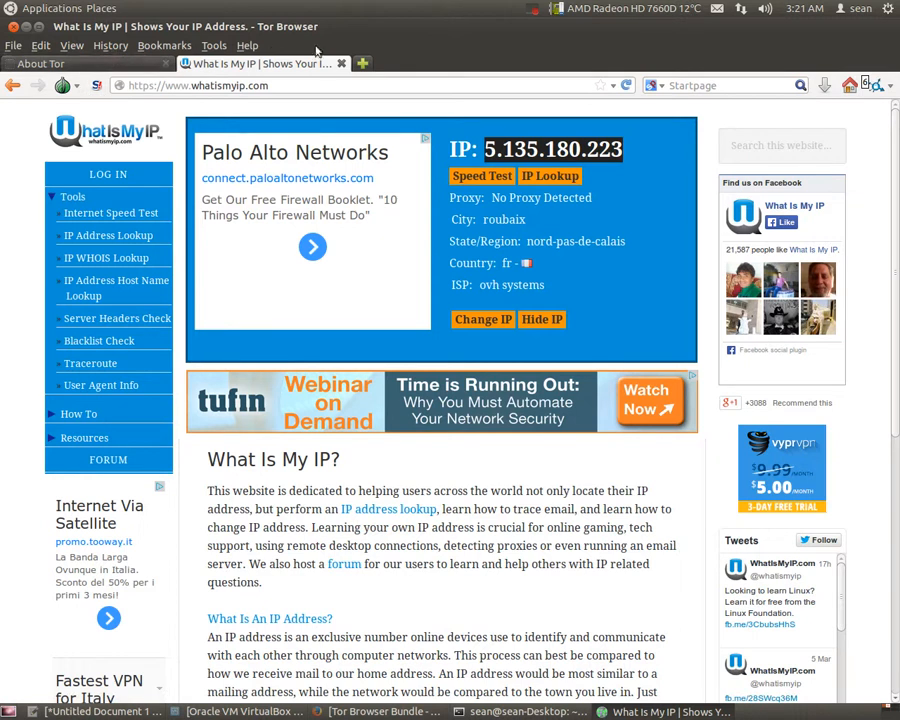
Step: Close the What Is My IP tab, leaving only the about:tor welcome page
left_click(341, 63)
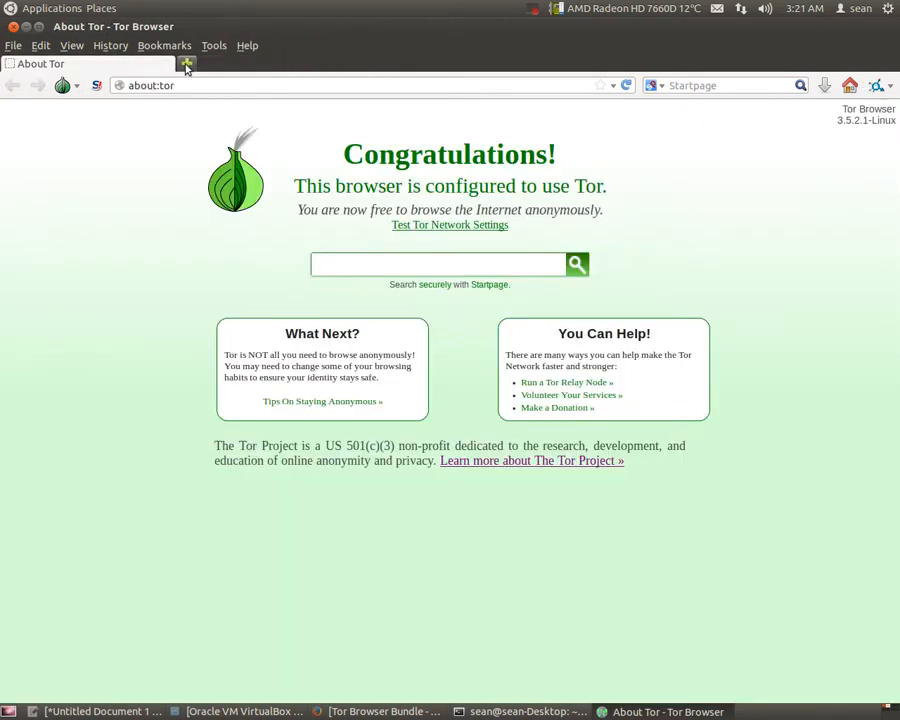